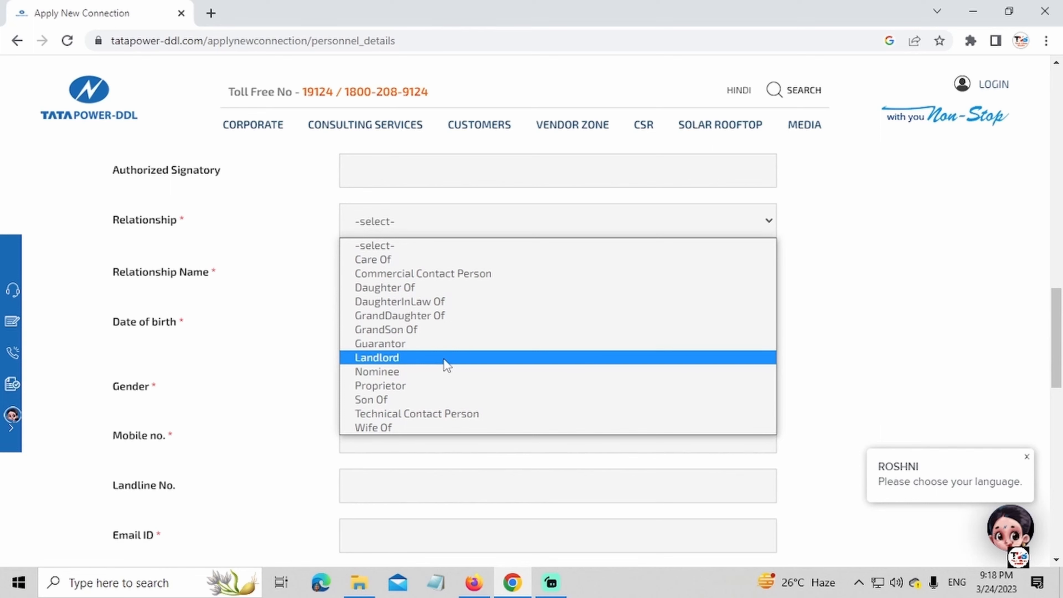
- Set the applicant's relationship to Son Of and the occupation to Self Employed person
{"action": "left_click", "coordinate": [418, 400]}
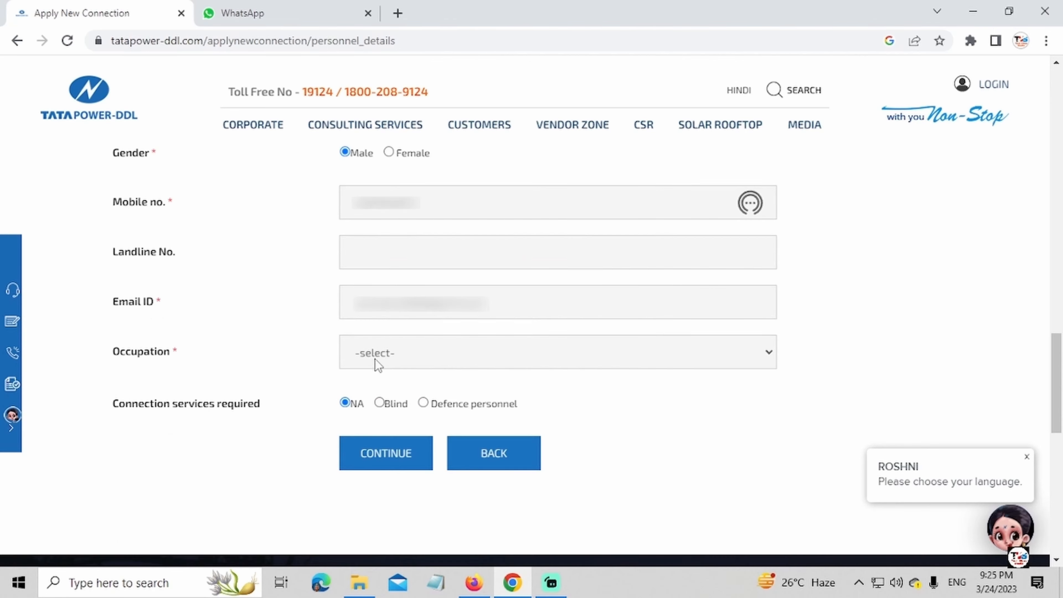
{"action": "left_click", "coordinate": [409, 356]}
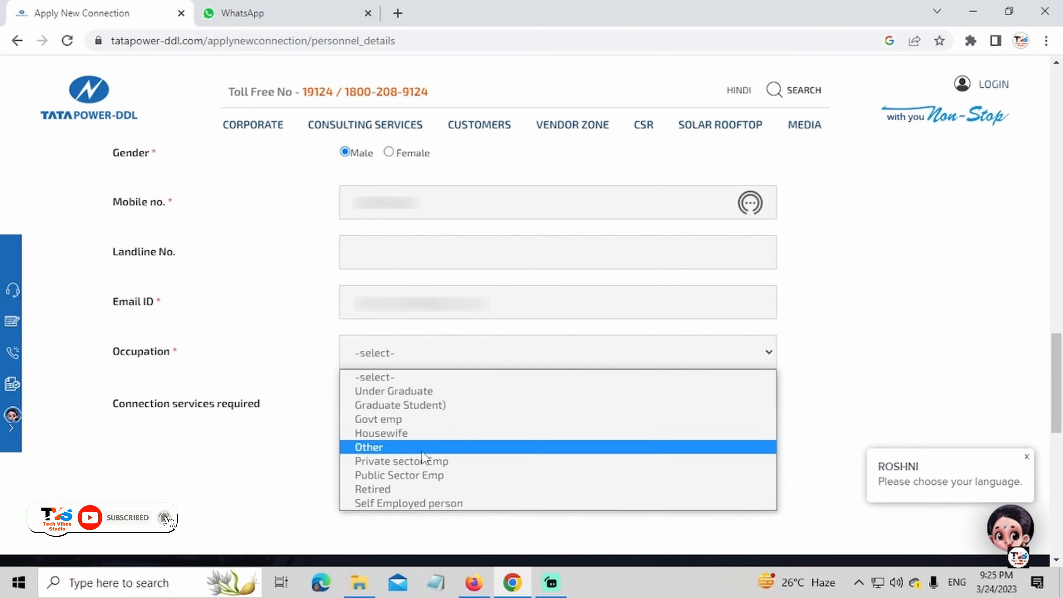
{"action": "left_click", "coordinate": [420, 502]}
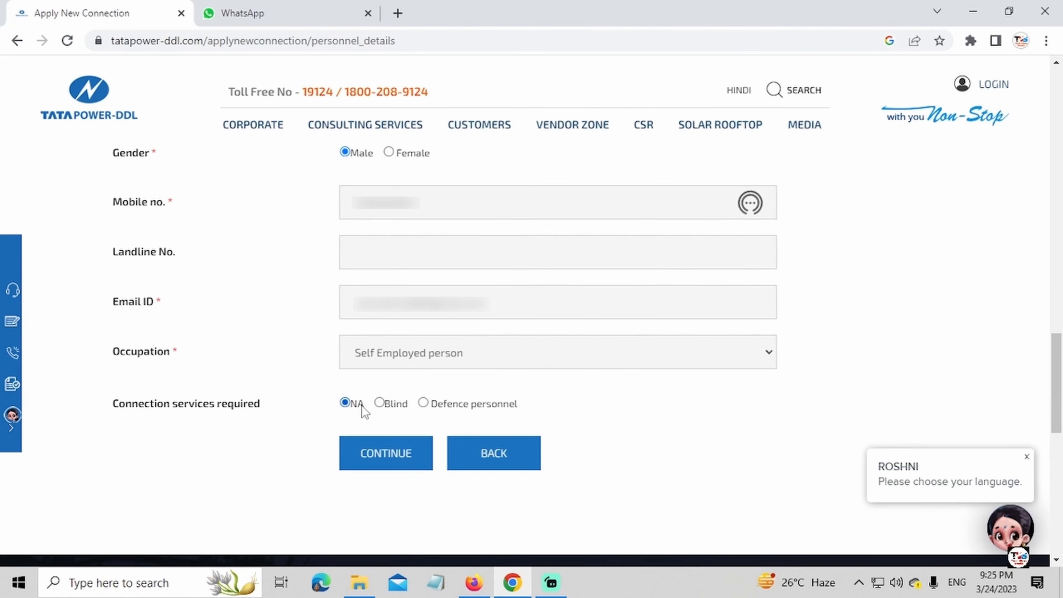
- Set the required connection services to NA and proceed to the address details
{"action": "left_click", "coordinate": [453, 406]}
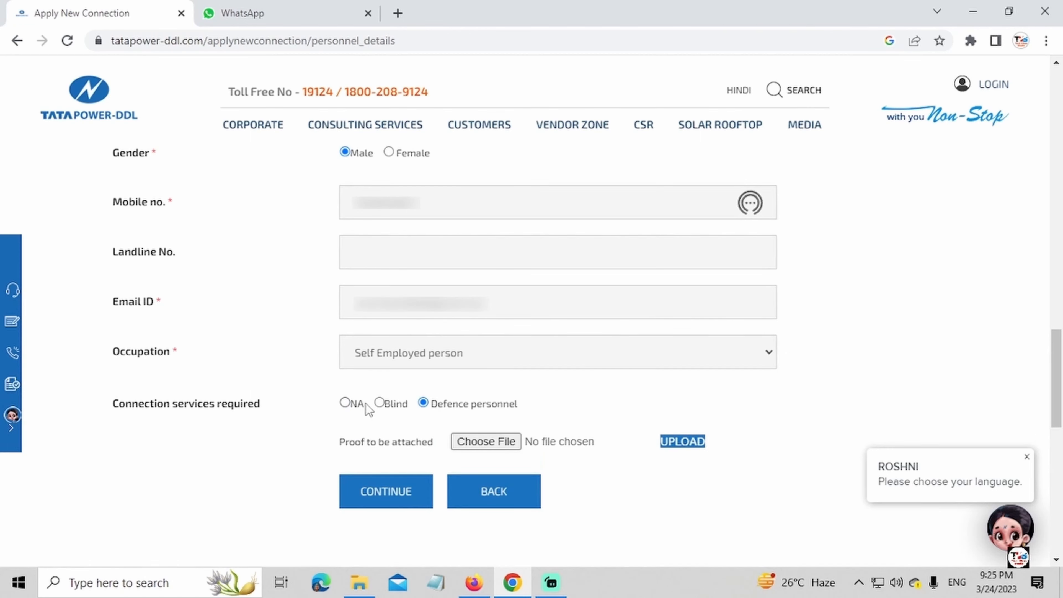
{"action": "left_click", "coordinate": [344, 402]}
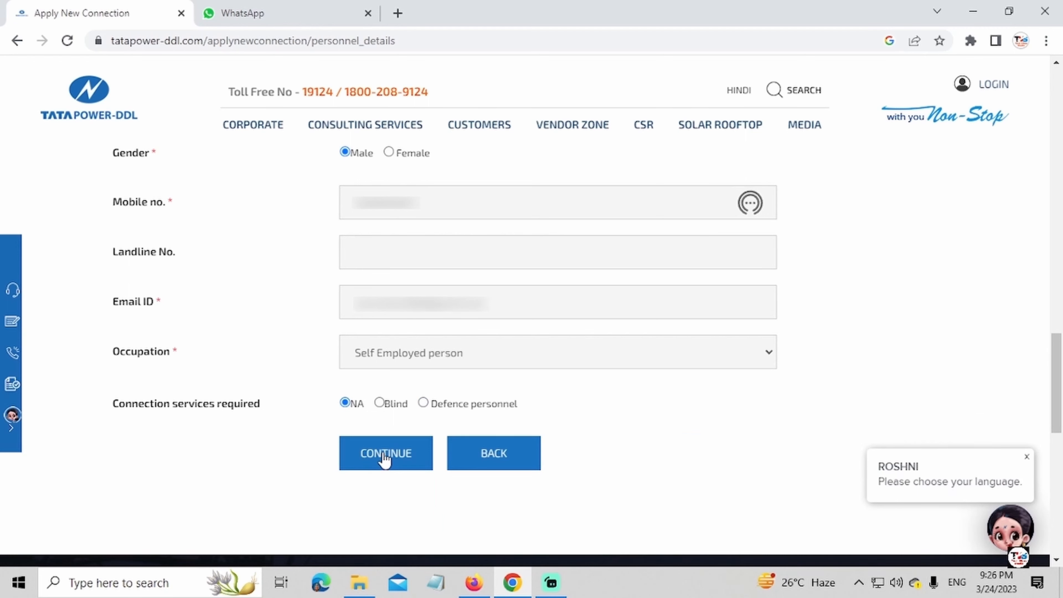
{"action": "left_click", "coordinate": [384, 453]}
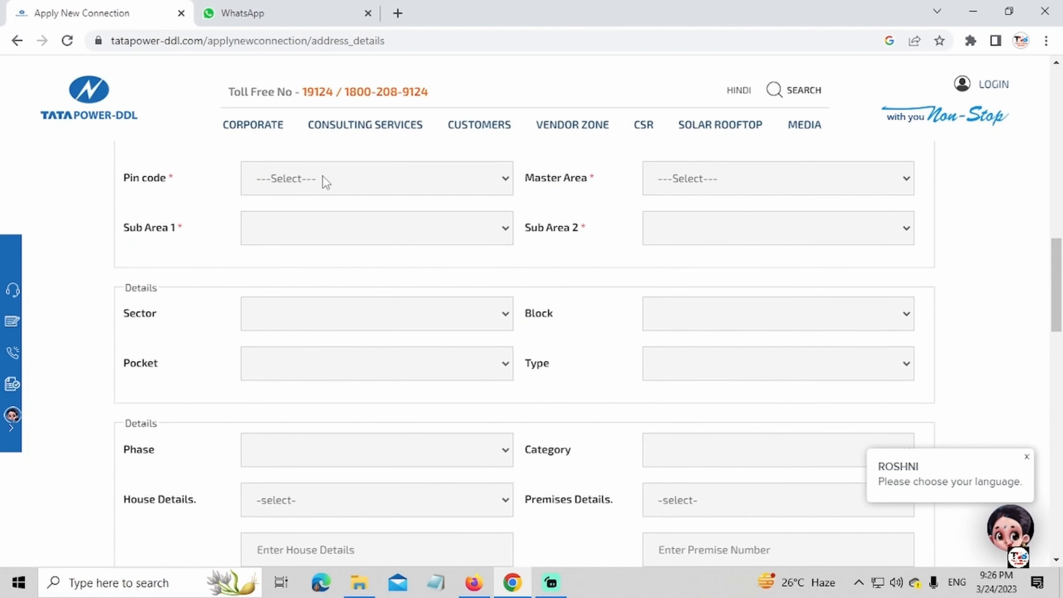
- Choose the pin code and the master area of the supply address
{"action": "left_click", "coordinate": [325, 178]}
{"action": "scroll", "coordinate": [301, 324], "scroll_direction": "down", "scroll_amount": 3}
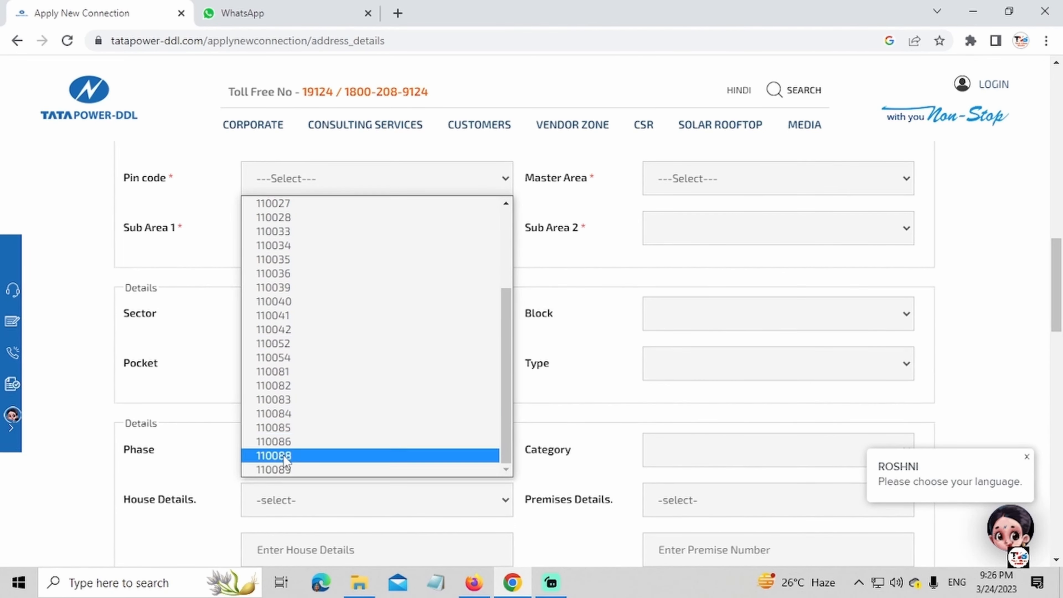
{"action": "left_click", "coordinate": [285, 469]}
{"action": "left_click", "coordinate": [710, 183]}
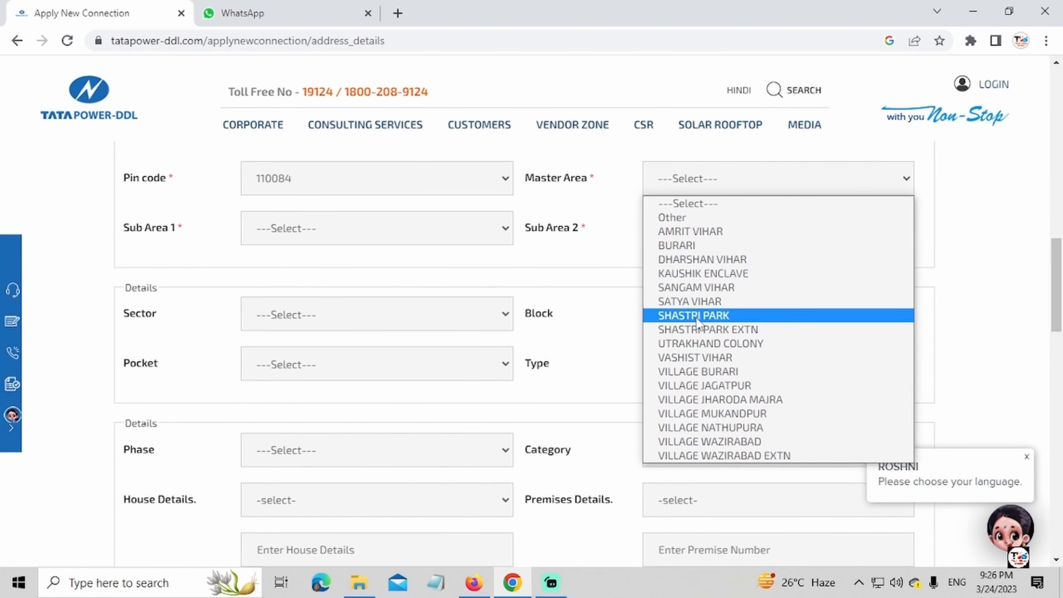
{"action": "left_click", "coordinate": [719, 399]}
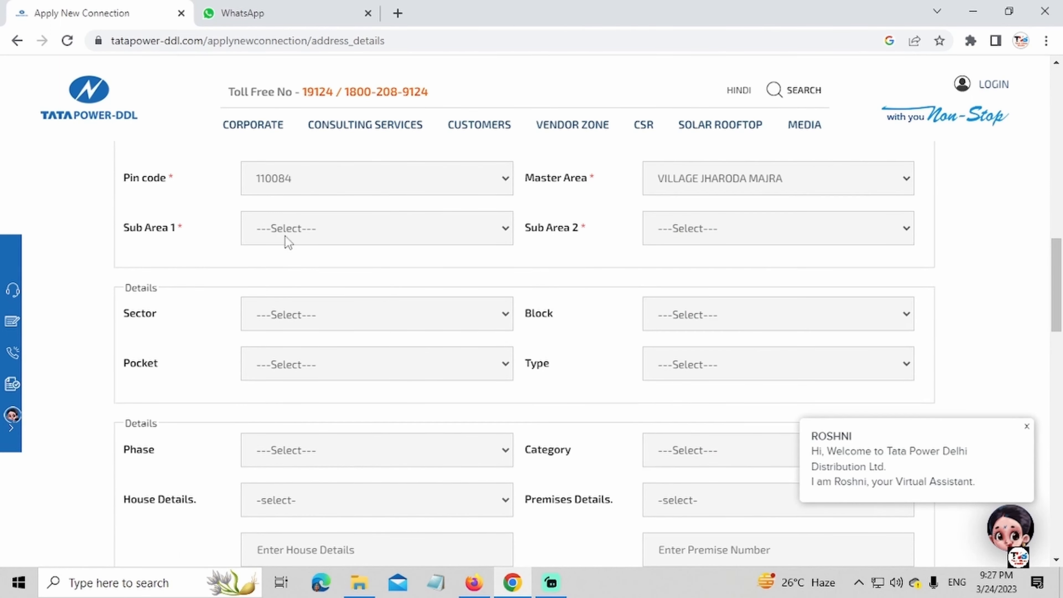
- Choose the supply address's locality as Sub Area 1 and set Sub Area 2 to Other
{"action": "left_click", "coordinate": [318, 230]}
{"action": "left_click", "coordinate": [309, 351]}
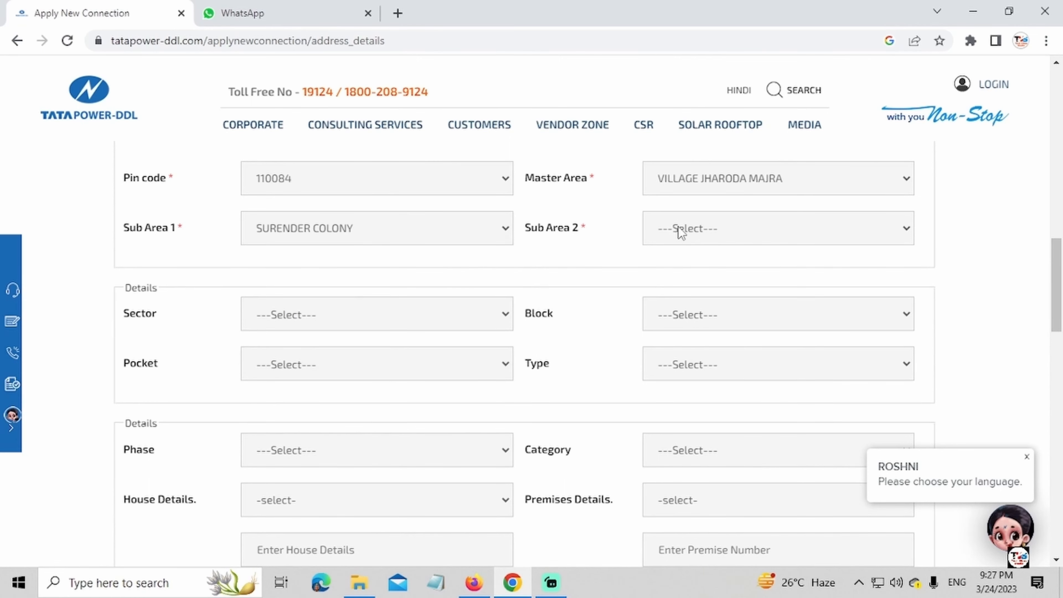
{"action": "left_click", "coordinate": [706, 230]}
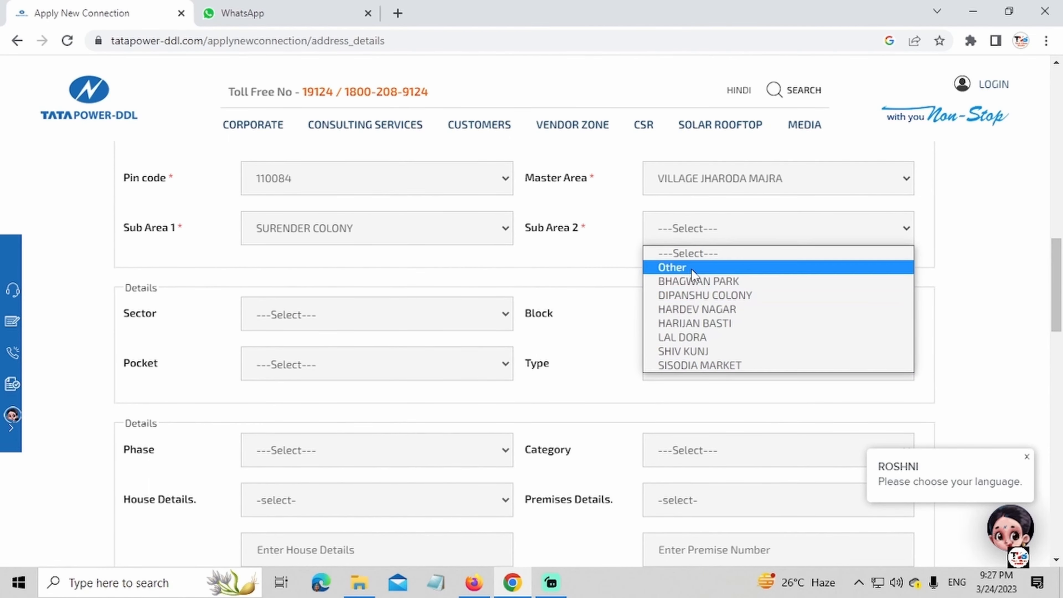
{"action": "left_click", "coordinate": [676, 268]}
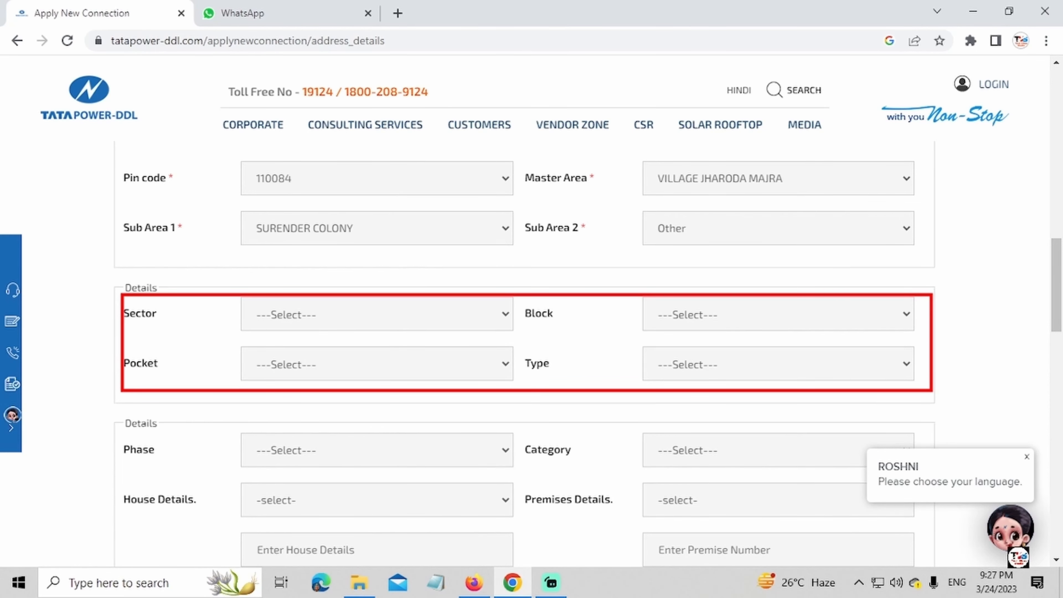
- Complete the address details with the floor set to 2ND+GROUND and a landmark, and continue to the other details
{"action": "scroll", "coordinate": [560, 341], "scroll_direction": "down", "scroll_amount": 5}
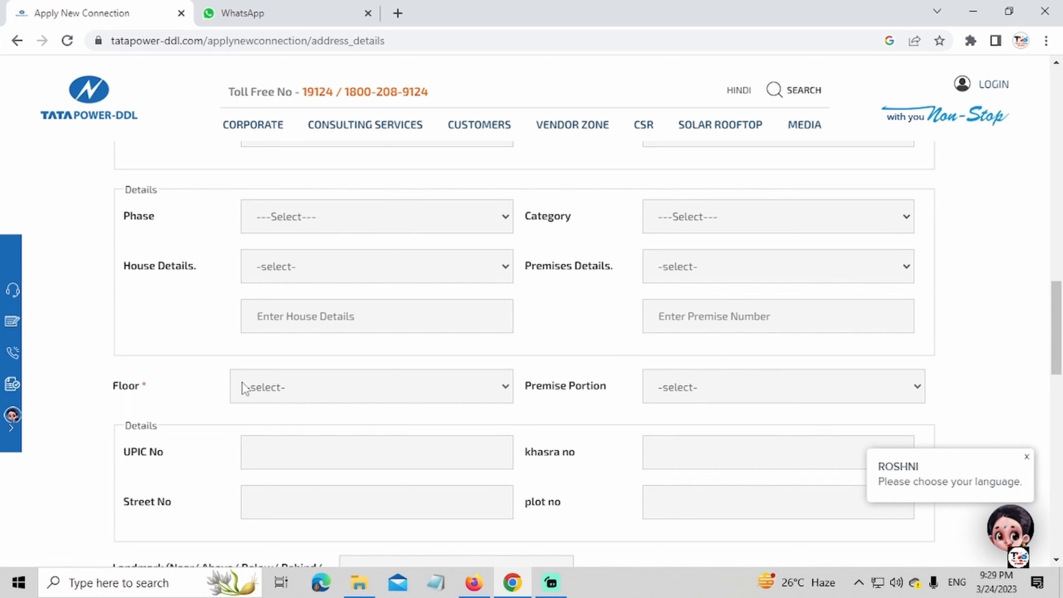
{"action": "left_click", "coordinate": [286, 387]}
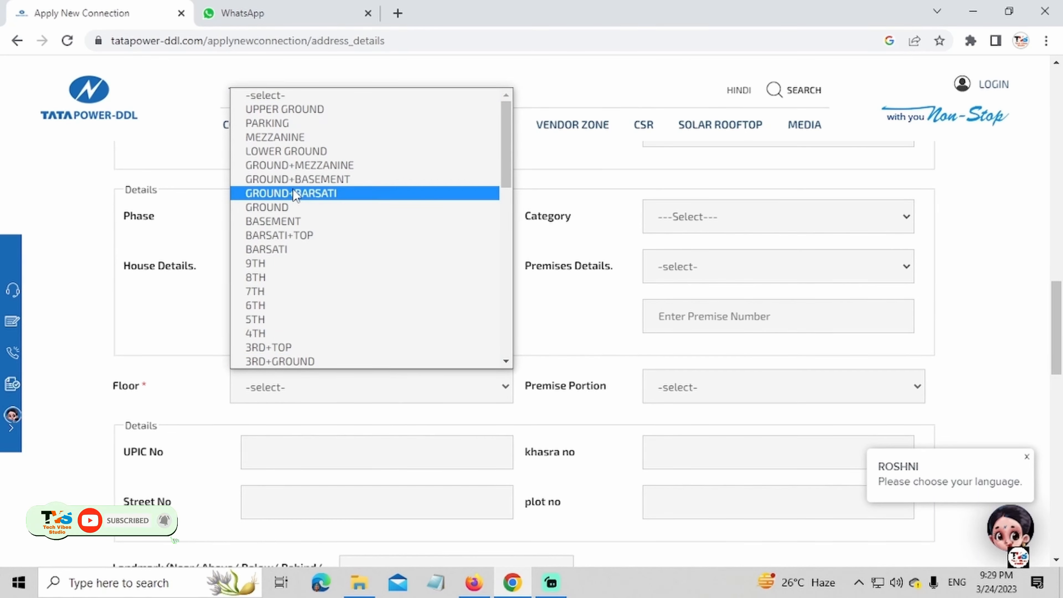
{"action": "scroll", "coordinate": [293, 197], "scroll_direction": "down", "scroll_amount": 10}
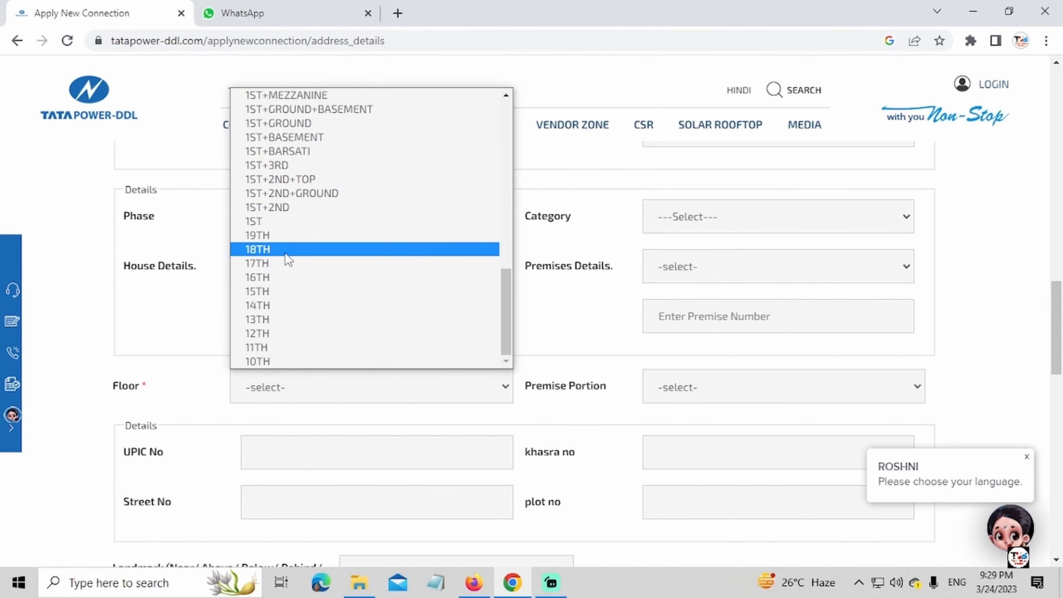
{"action": "scroll", "coordinate": [291, 335], "scroll_direction": "up", "scroll_amount": 8}
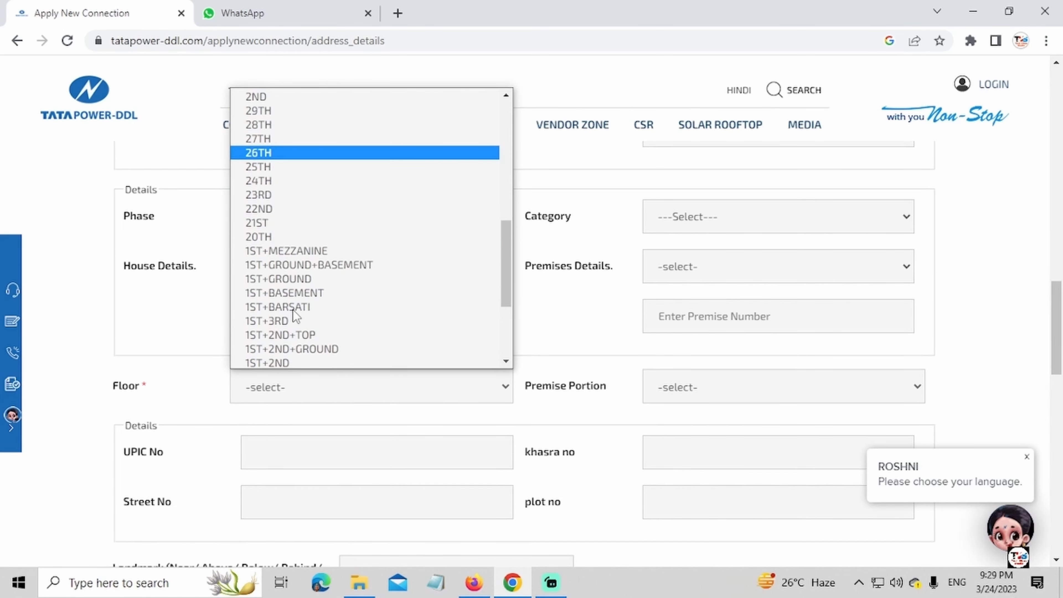
{"action": "left_click", "coordinate": [280, 196]}
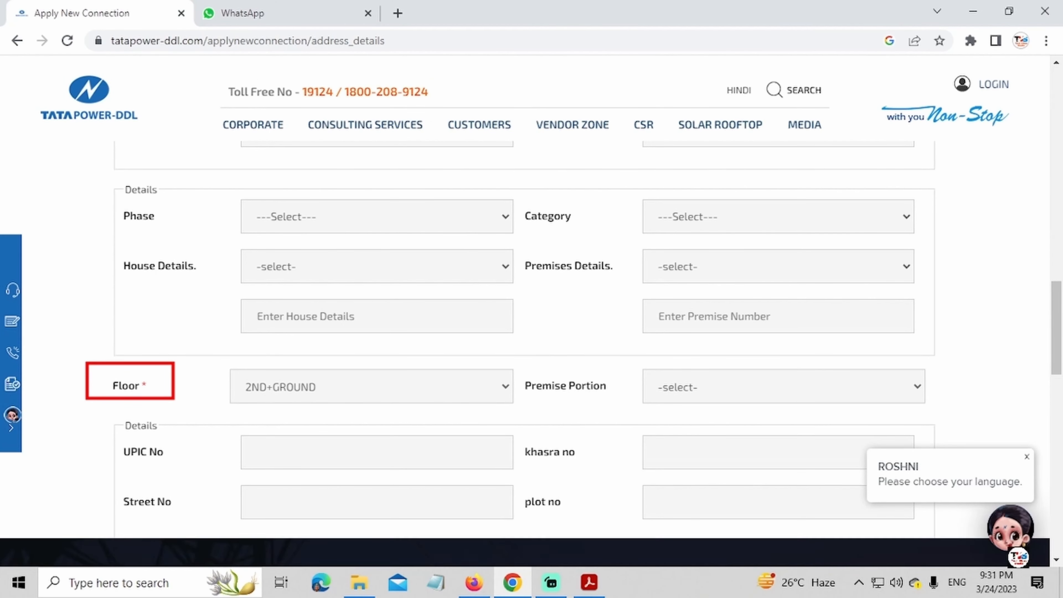
{"action": "scroll", "coordinate": [523, 334], "scroll_direction": "down", "scroll_amount": 7}
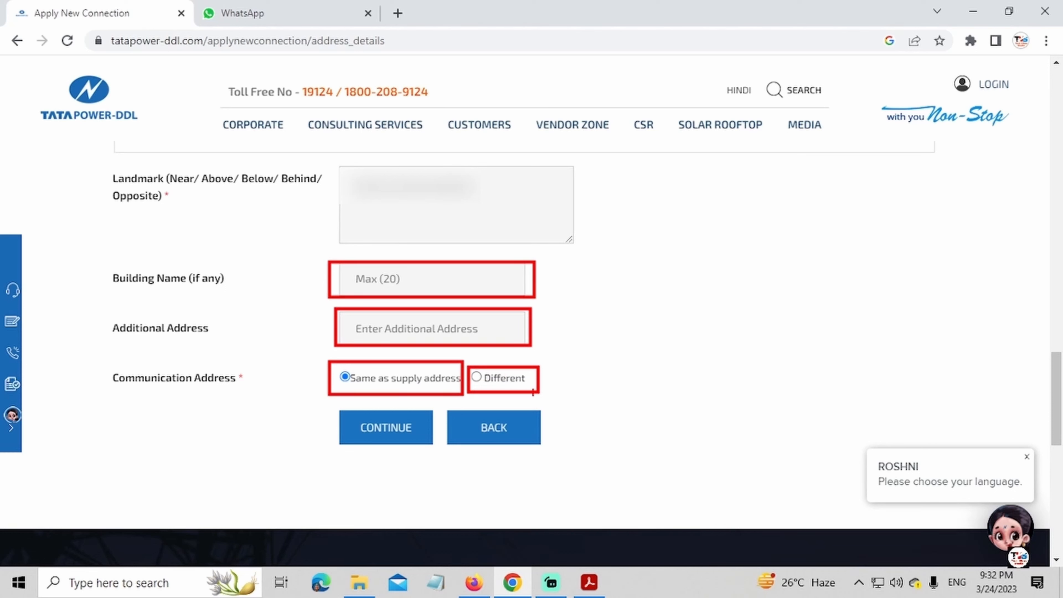
{"action": "left_click", "coordinate": [386, 427]}
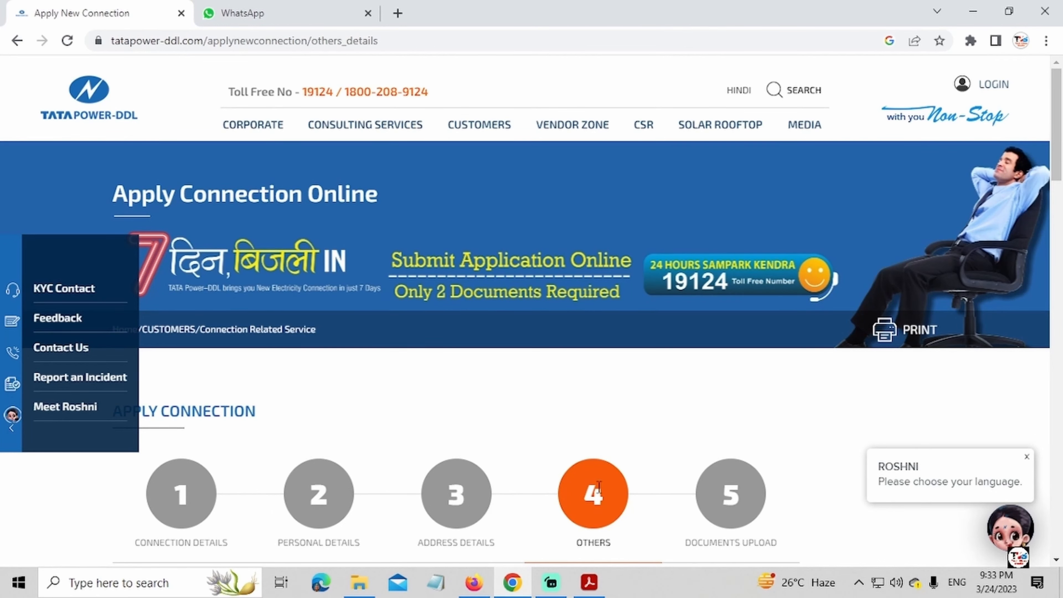
- Fill in the neighbouring CA number and upload "pasport size photo.jpg" as the passport size photograph
{"action": "scroll", "coordinate": [622, 504], "scroll_direction": "down", "scroll_amount": 10}
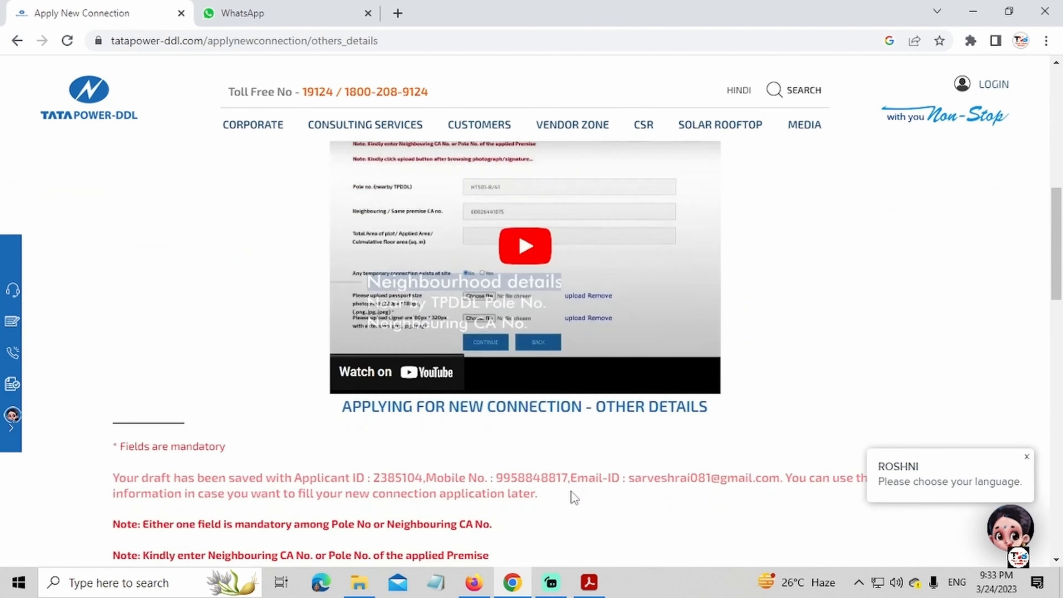
{"action": "scroll", "coordinate": [565, 484], "scroll_direction": "up", "scroll_amount": 2}
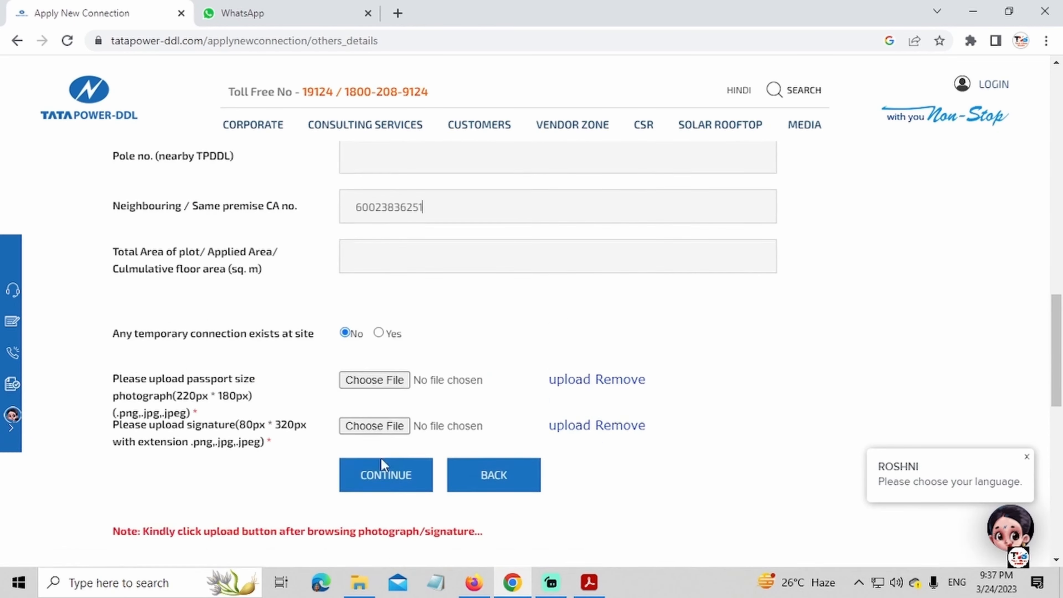
{"action": "scroll", "coordinate": [381, 457], "scroll_direction": "down", "scroll_amount": 3}
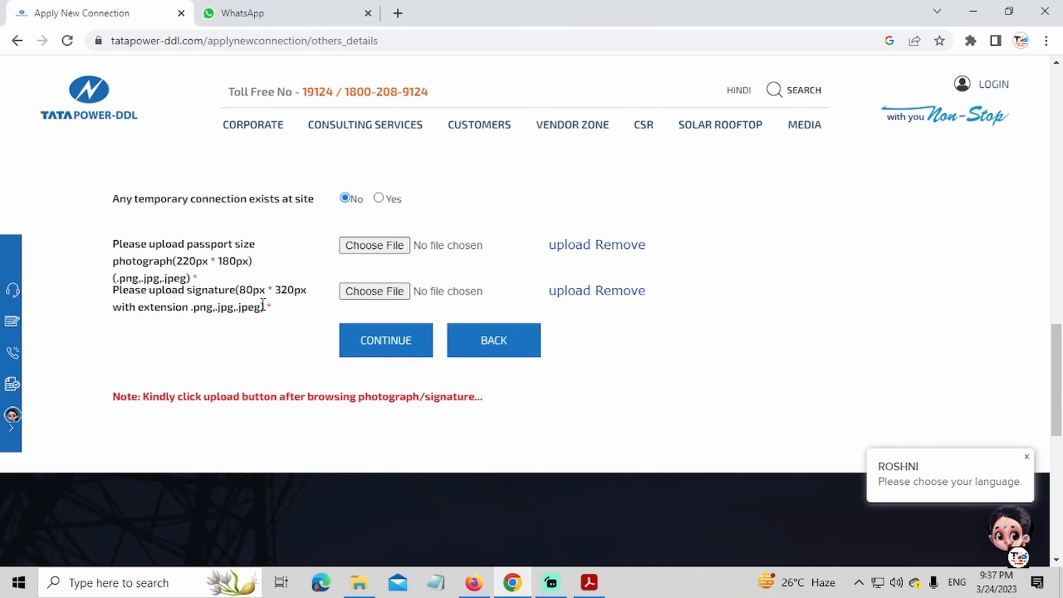
{"action": "left_click", "coordinate": [365, 247]}
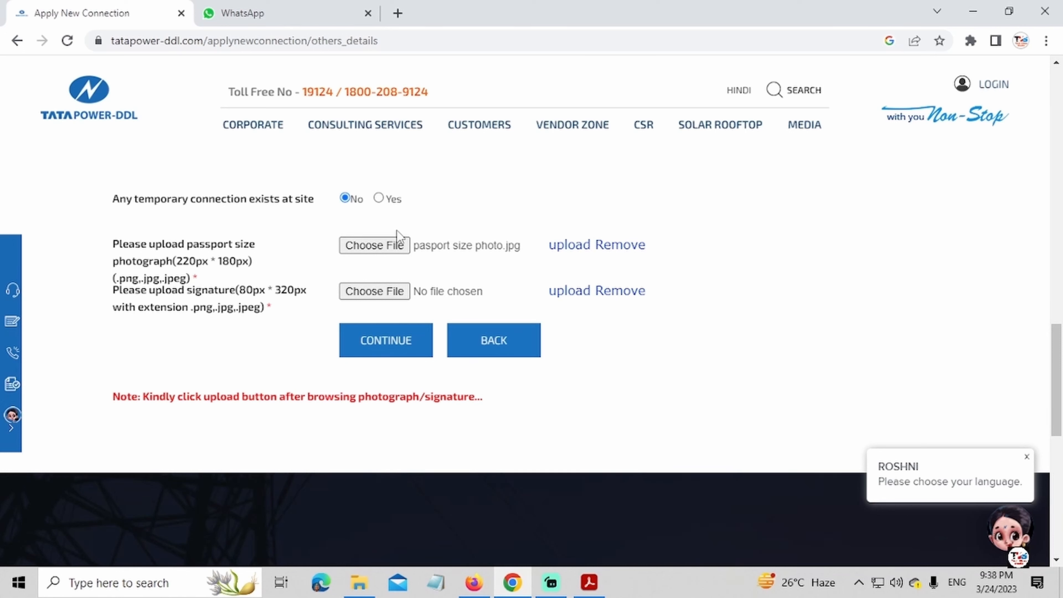
{"action": "left_click", "coordinate": [565, 251]}
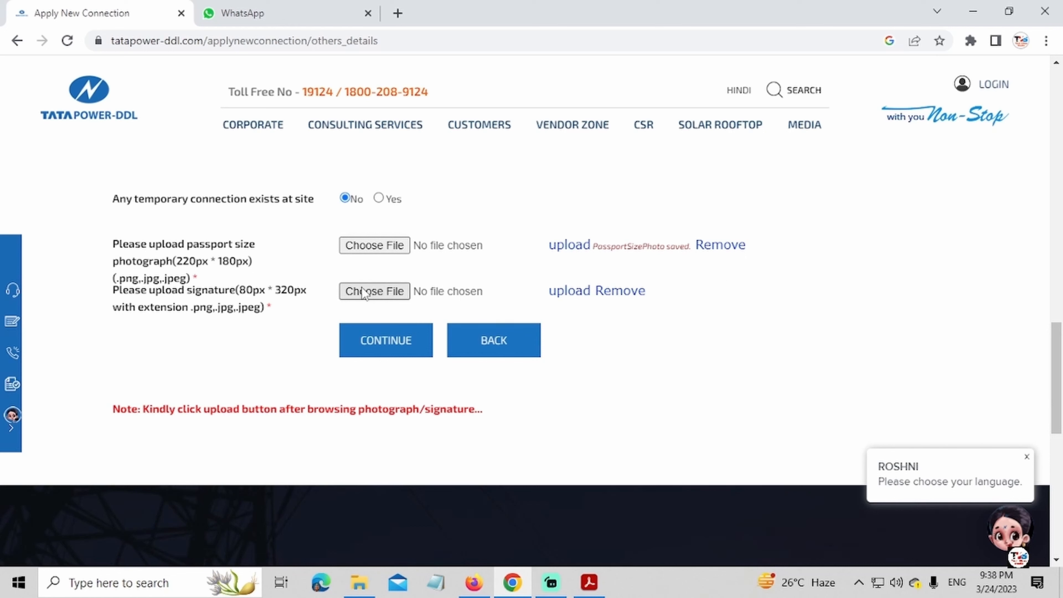
- Upload "sig..jpg" as the signature and continue to the documents upload
{"action": "left_click", "coordinate": [373, 291]}
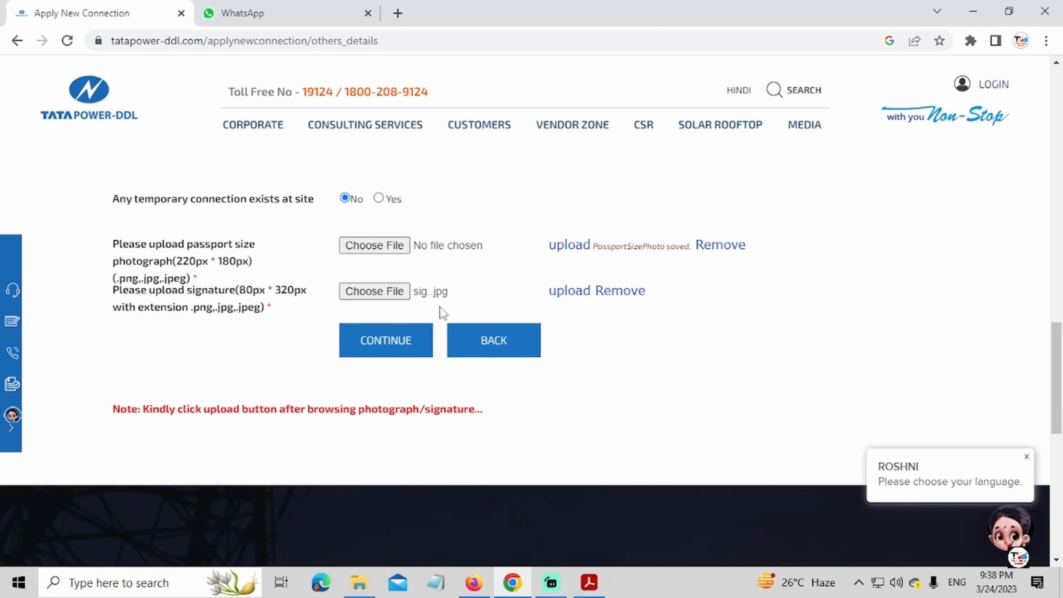
{"action": "left_click", "coordinate": [568, 293]}
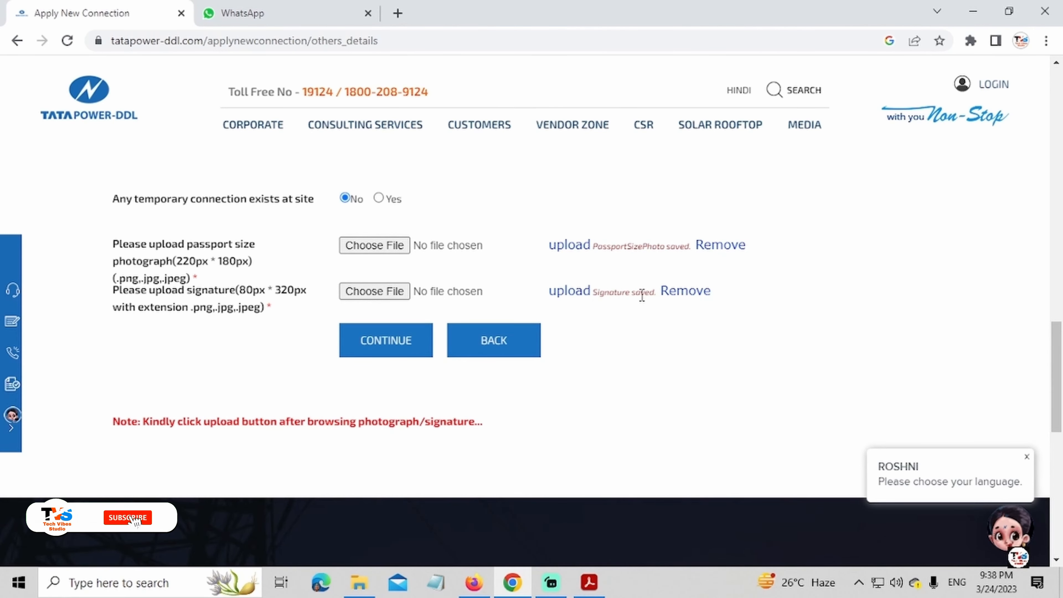
{"action": "left_click", "coordinate": [387, 342]}
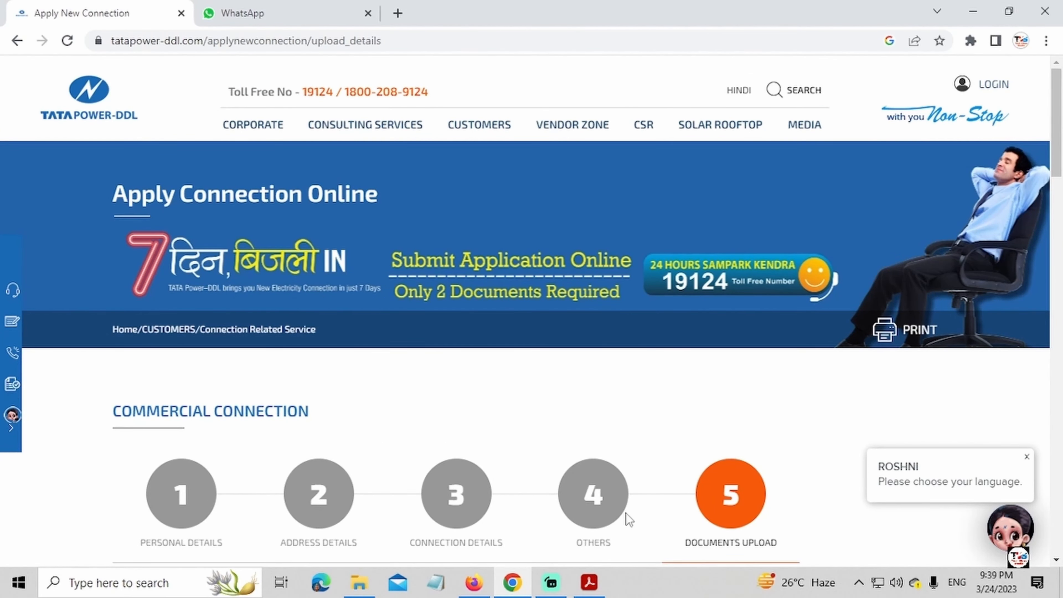
- Try to upload DL.jpeg as the ID proof with the document type Driving License
{"action": "scroll", "coordinate": [686, 429], "scroll_direction": "down", "scroll_amount": 15}
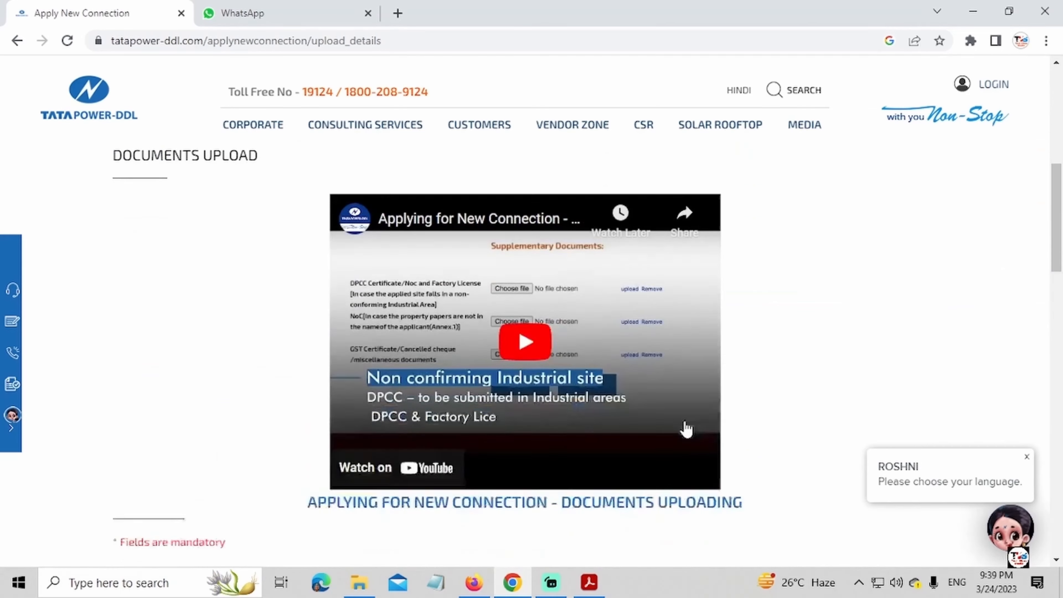
{"action": "scroll", "coordinate": [687, 429], "scroll_direction": "down", "scroll_amount": 3}
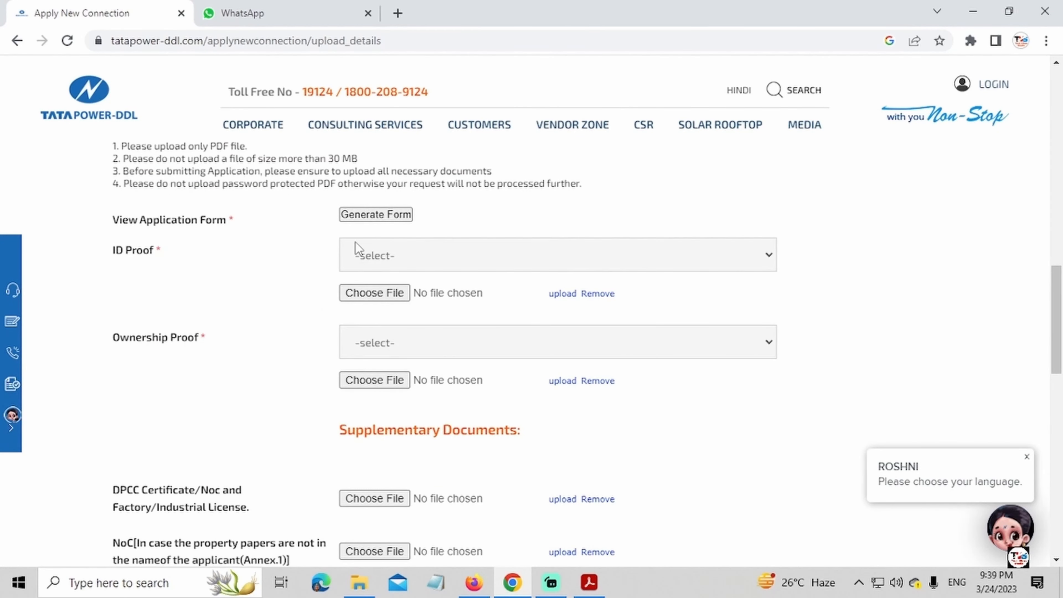
{"action": "left_click", "coordinate": [412, 253]}
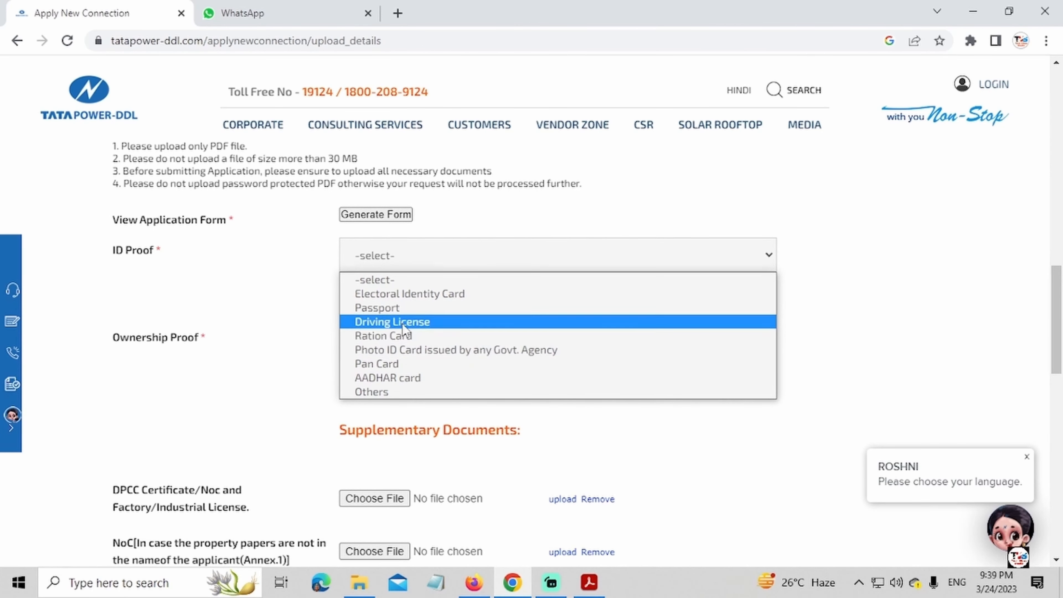
{"action": "left_click", "coordinate": [389, 321]}
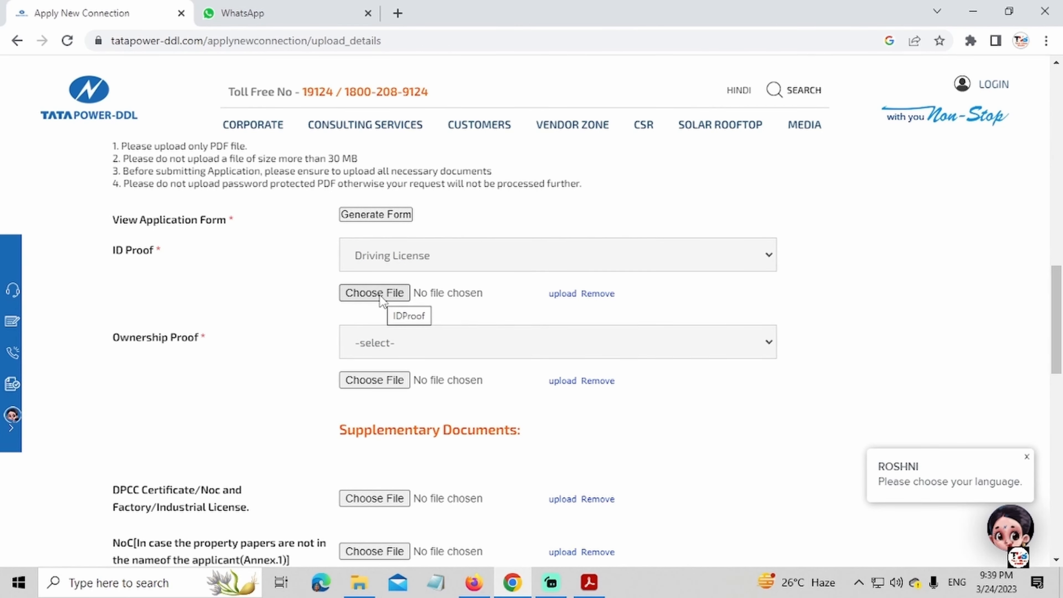
{"action": "left_click", "coordinate": [375, 293]}
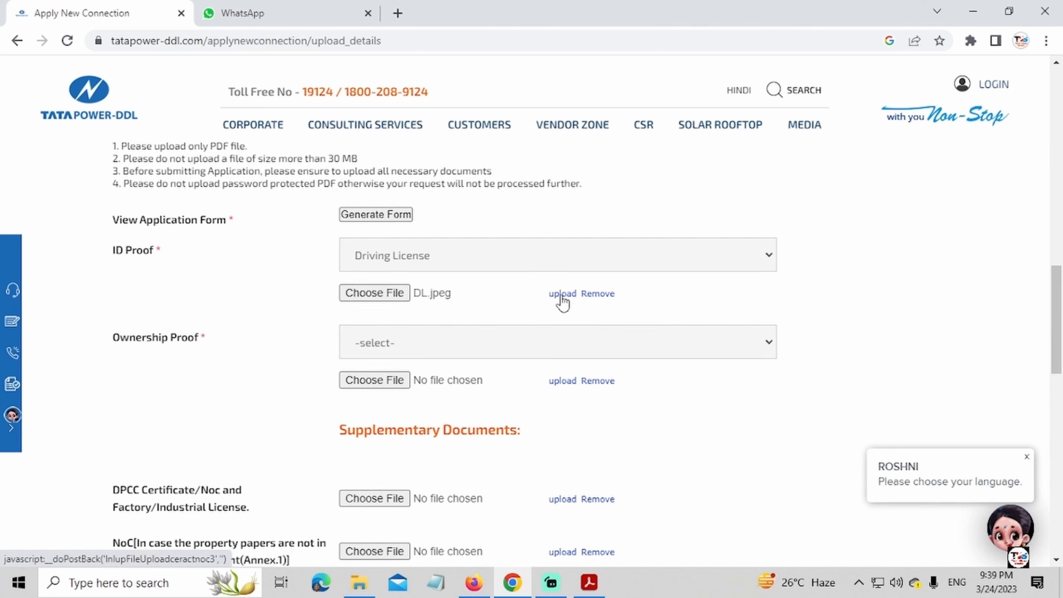
{"action": "left_click", "coordinate": [562, 294]}
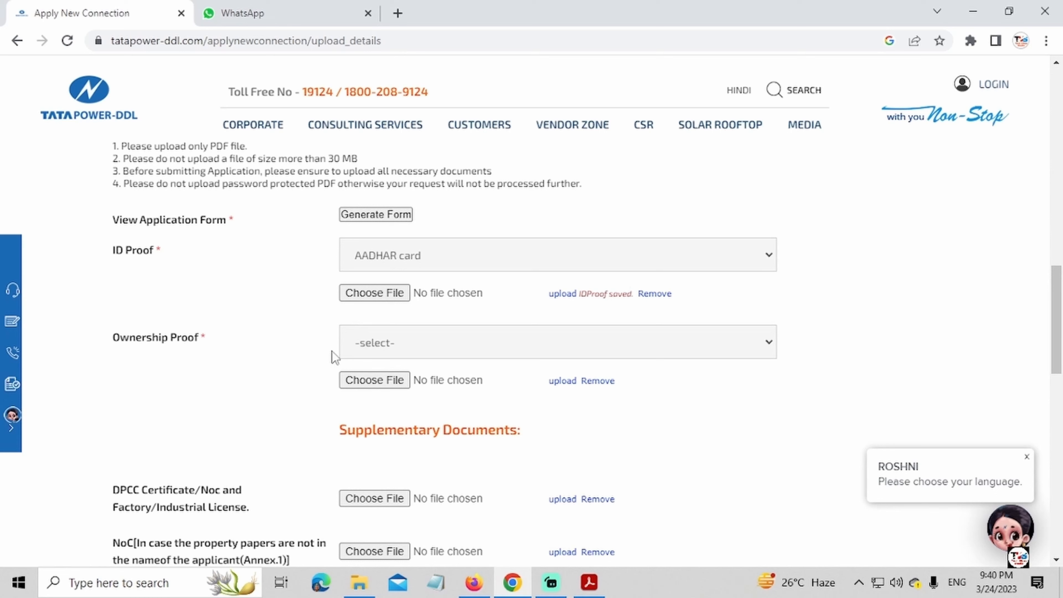
- Upload GPA.pdf as ownership proof of type GPA/Sale Deed/Conveyance Deed and submit the application without supplementary documents
{"action": "left_click", "coordinate": [398, 342]}
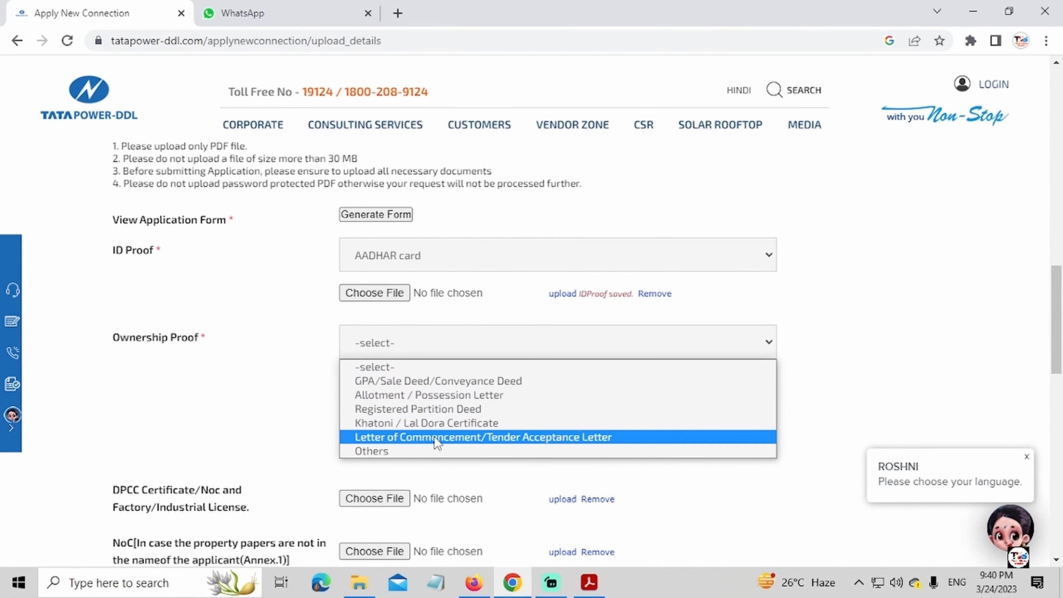
{"action": "left_click", "coordinate": [360, 381]}
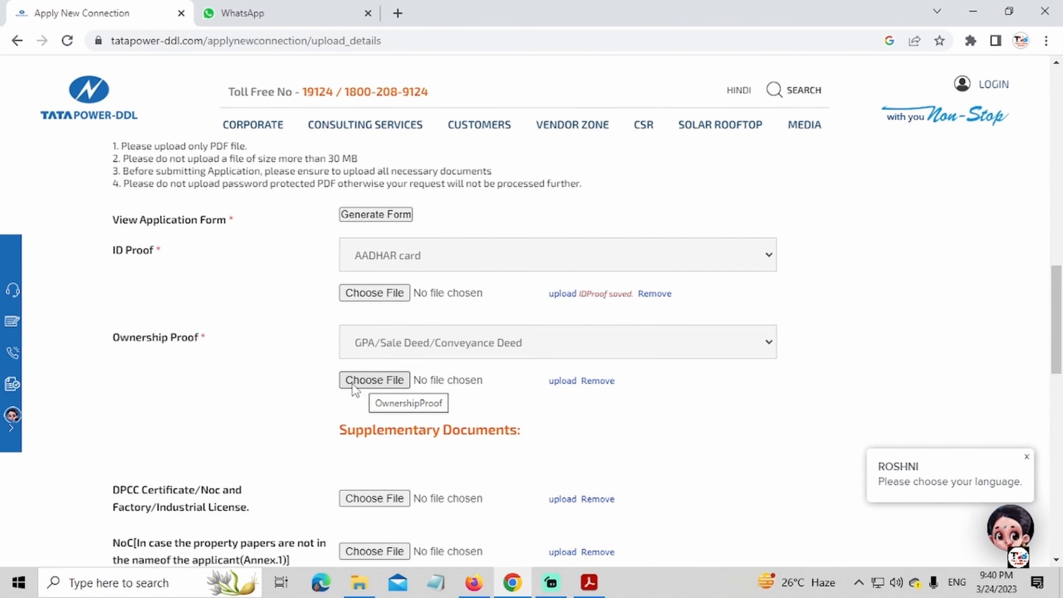
{"action": "left_click", "coordinate": [379, 387]}
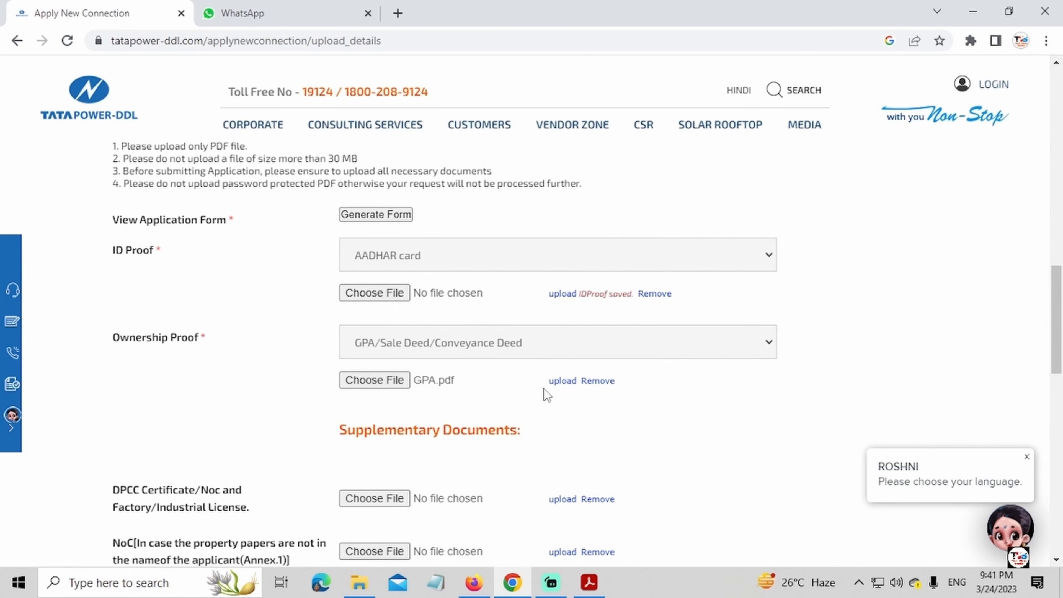
{"action": "left_click", "coordinate": [559, 381]}
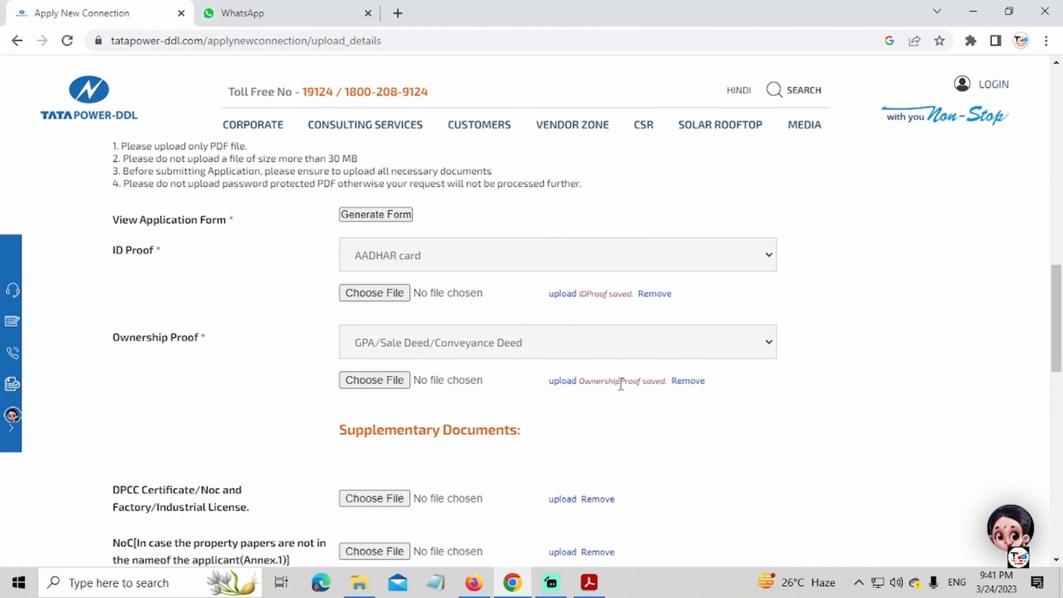
{"action": "scroll", "coordinate": [163, 257], "scroll_direction": "down", "scroll_amount": 5}
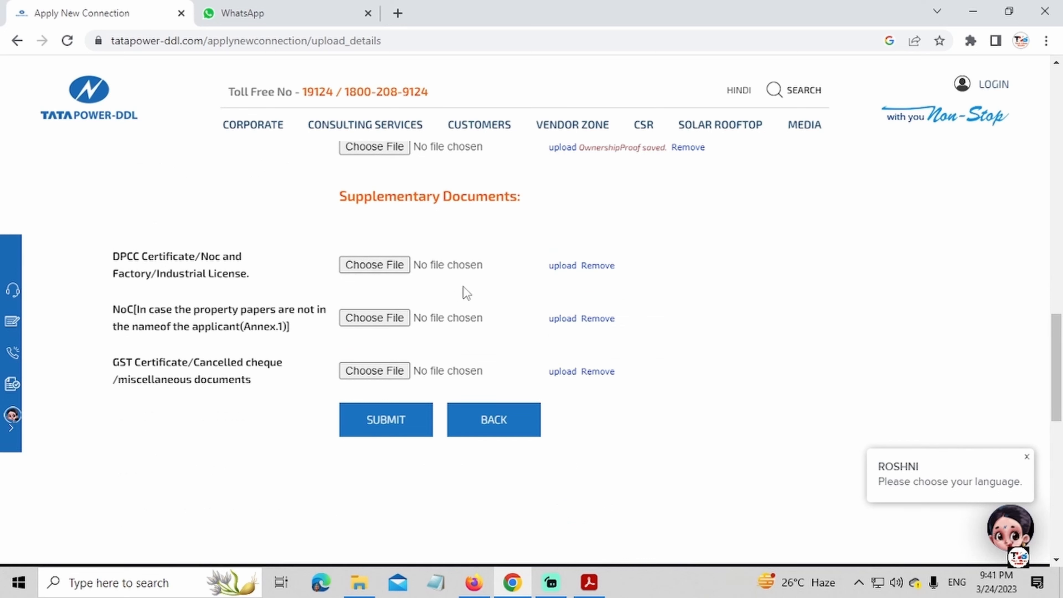
{"action": "left_click", "coordinate": [398, 427]}
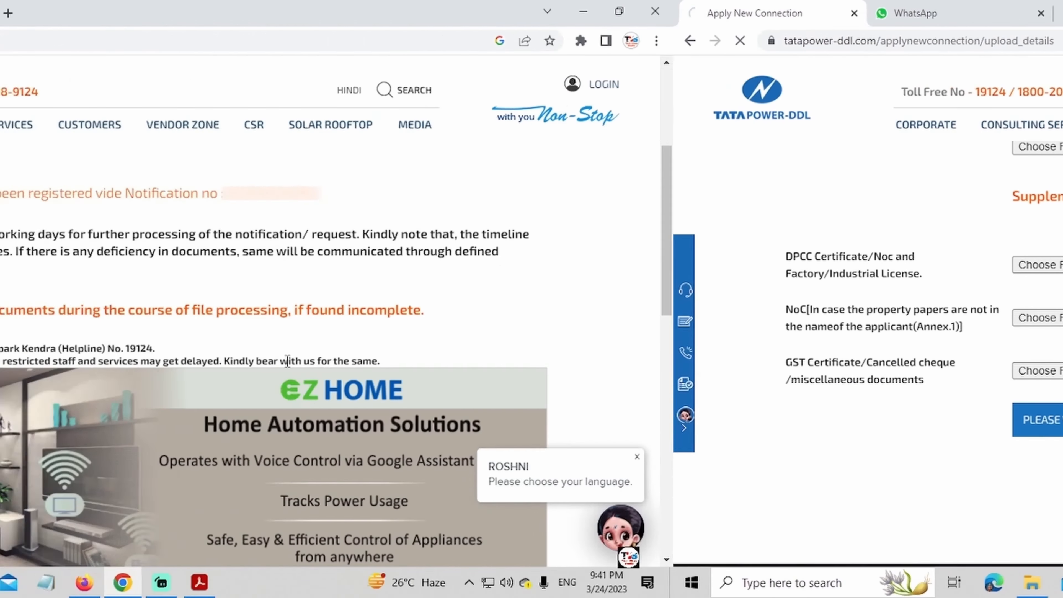